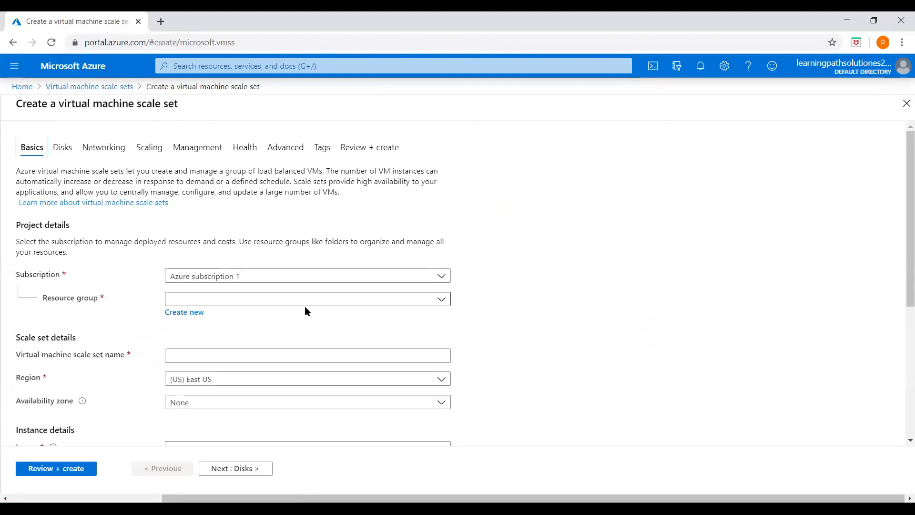
Create a new resource group named resourcegp-scales1-11apr for the scale set.
left_click(386, 307)
left_click(499, 294)
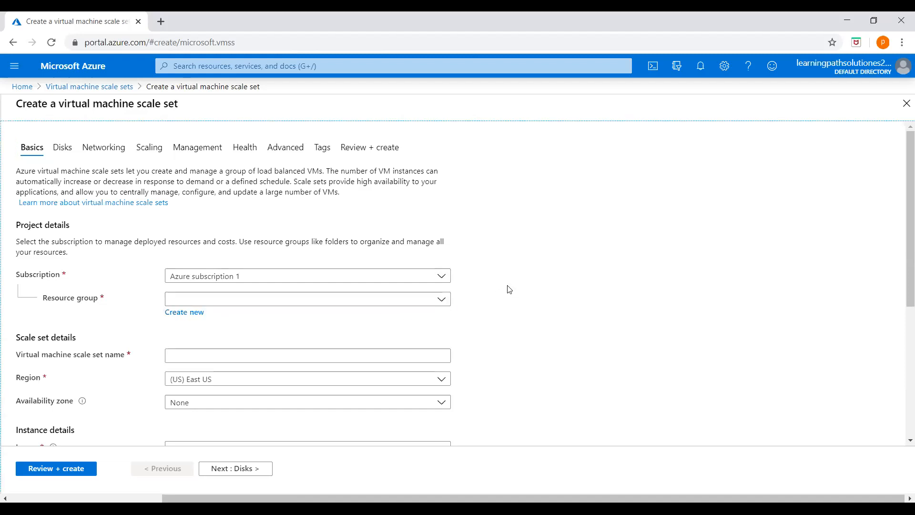
left_click(191, 316)
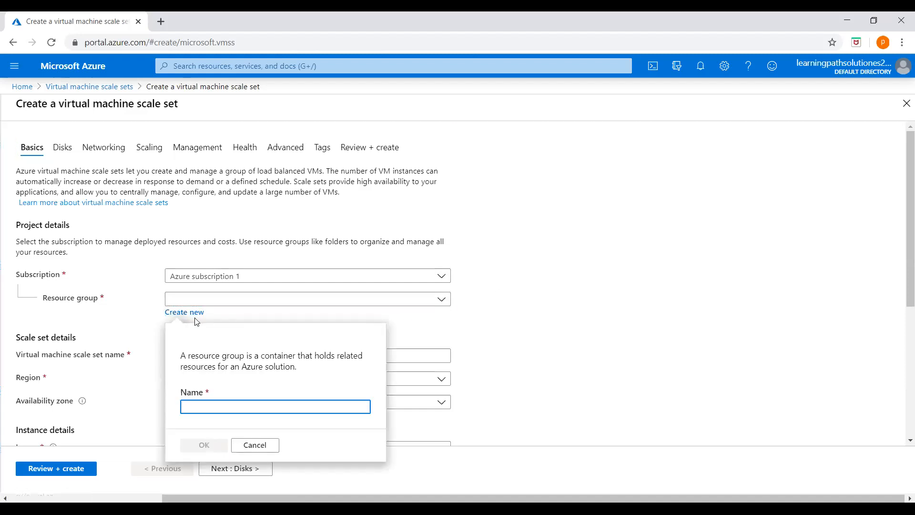
type("resource")
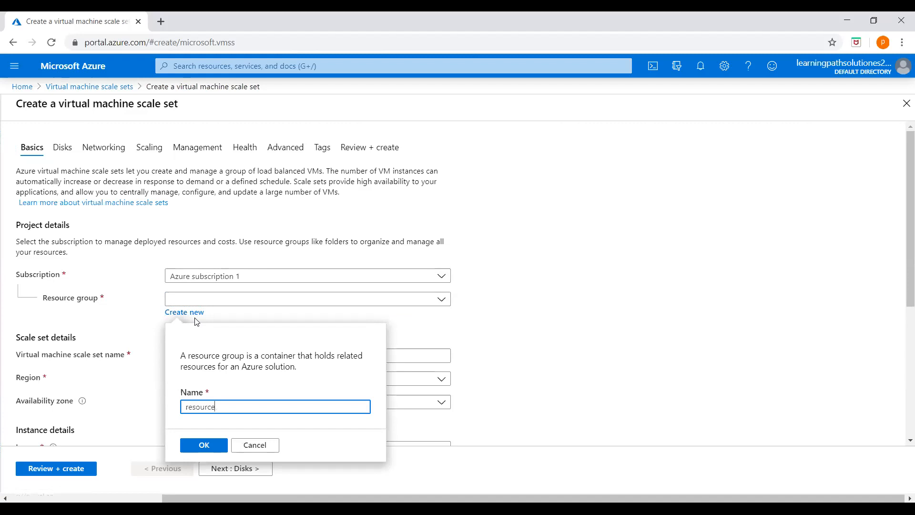
type("gp-scaleser")
key("BackSpace")
type("1-11apr")
left_click(200, 450)
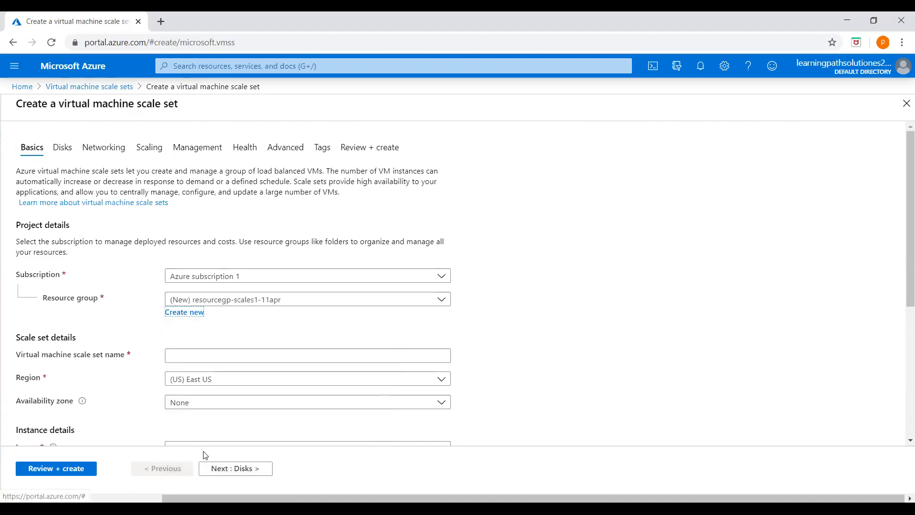
scroll(203, 342, "down", 1)
Name the scale set scalesetvmset1, keeping region (US) East US and availability zone None.
left_click(190, 298)
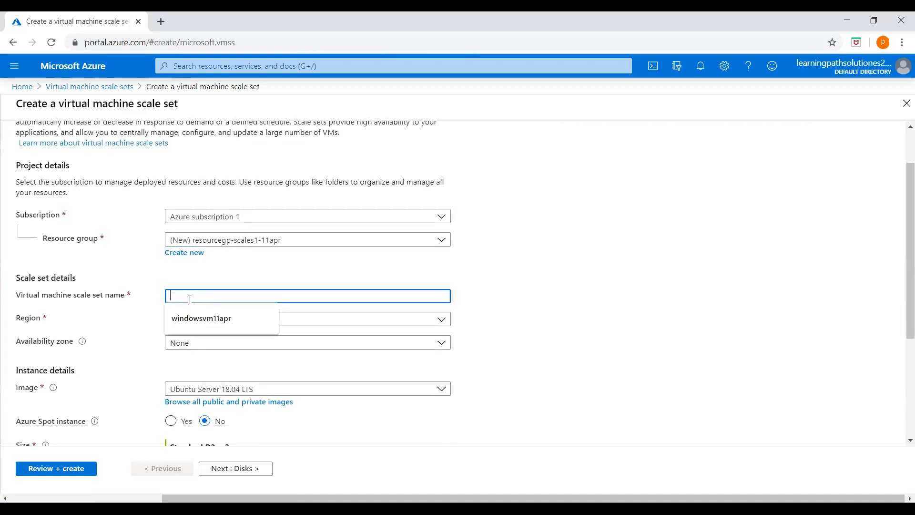
type("scal")
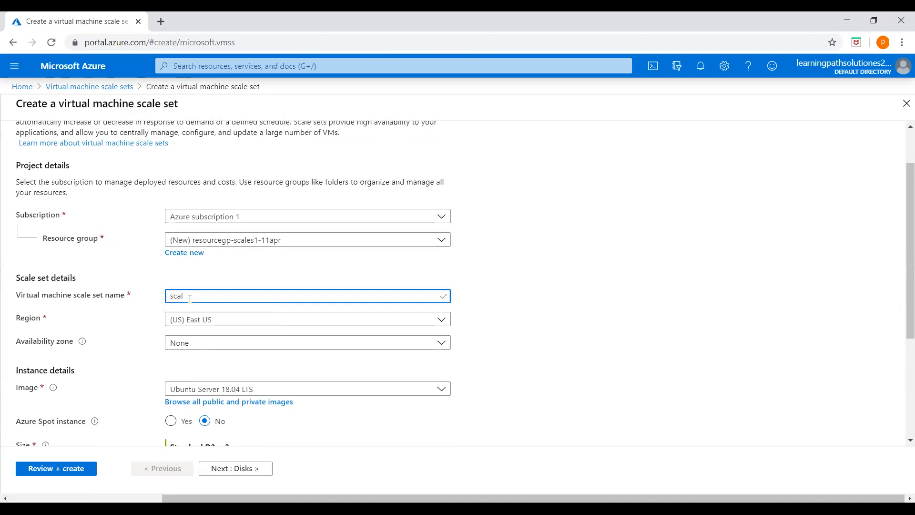
type("esetvmset1")
left_click(581, 281)
left_click(220, 321)
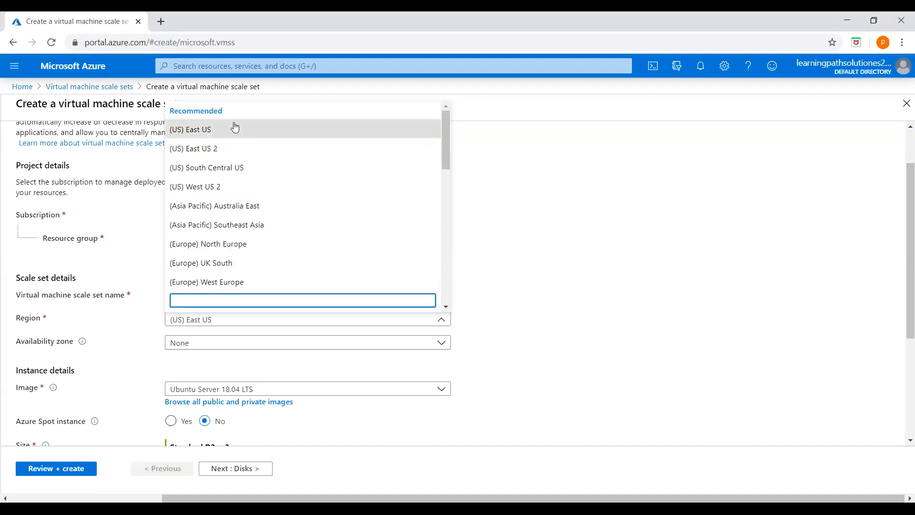
left_click(493, 204)
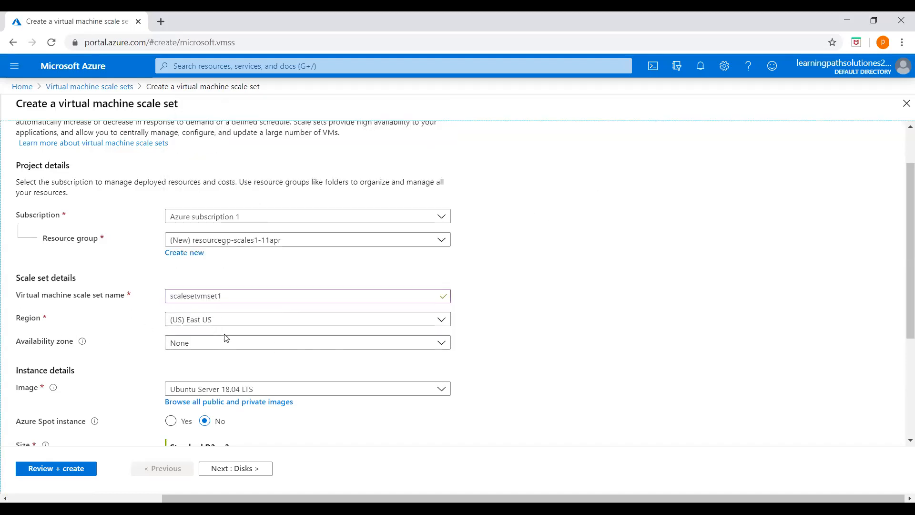
left_click(223, 348)
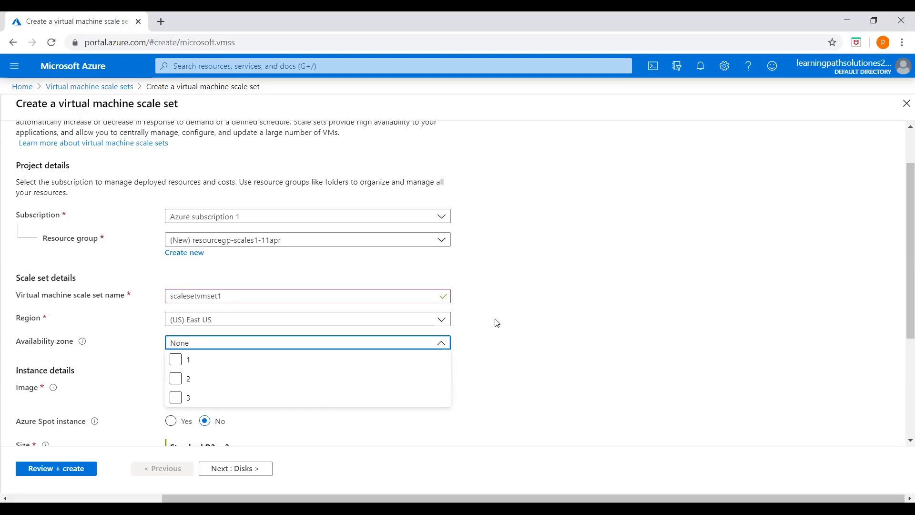
left_click(469, 340)
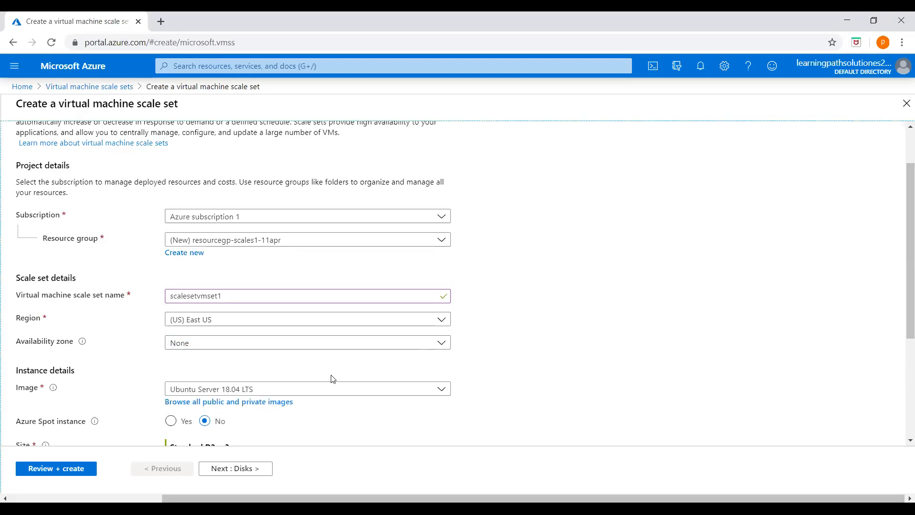
scroll(301, 370, "down", 2)
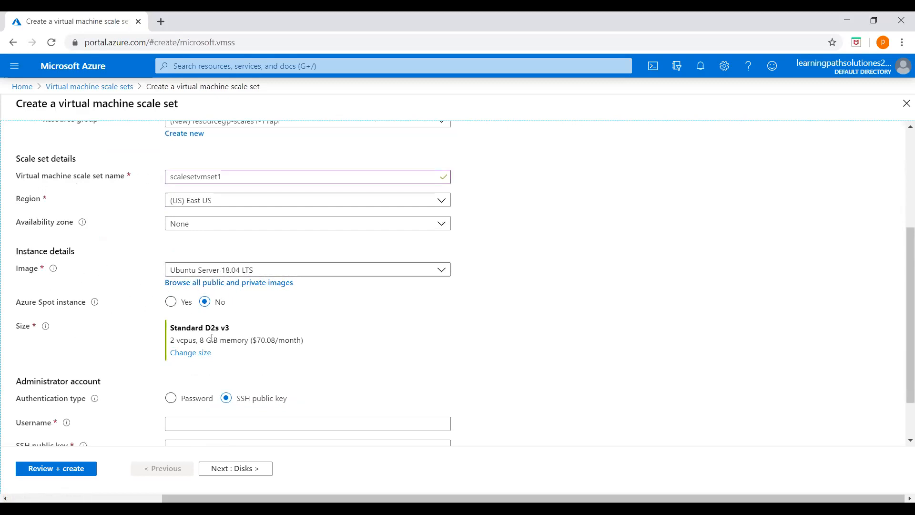
Replace the Standard D2s v3 instance size with Standard B1ls from the VM size list.
left_click(190, 354)
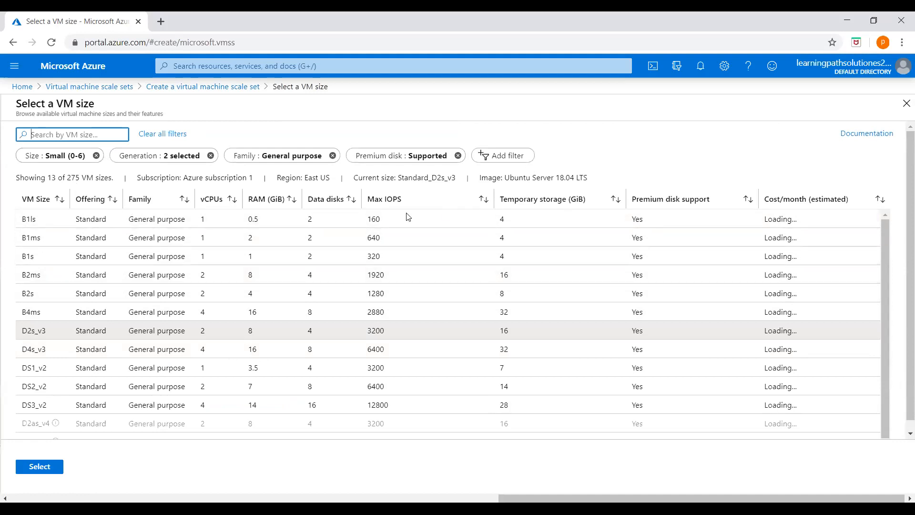
left_click(498, 156)
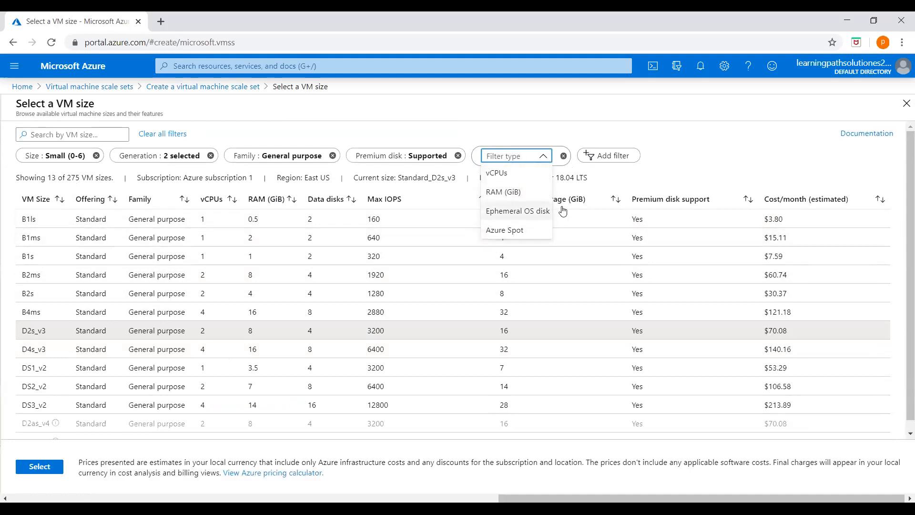
left_click(641, 147)
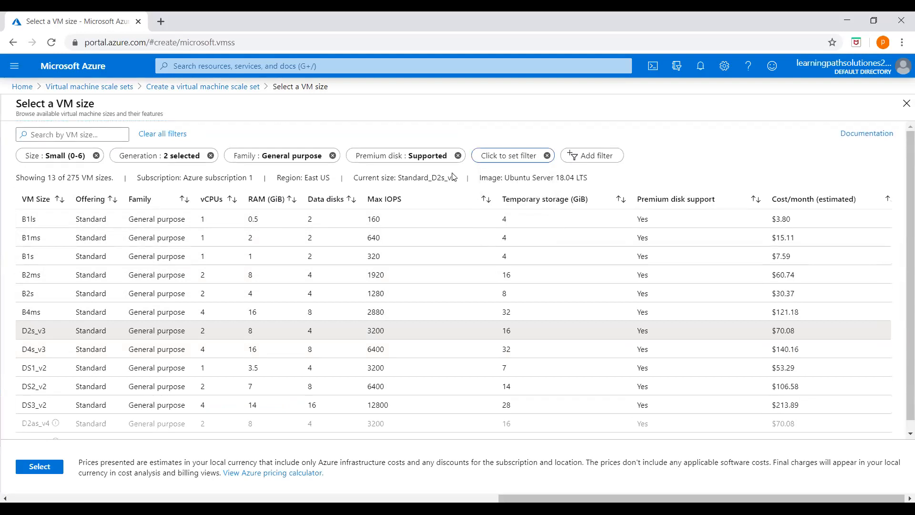
left_click(104, 227)
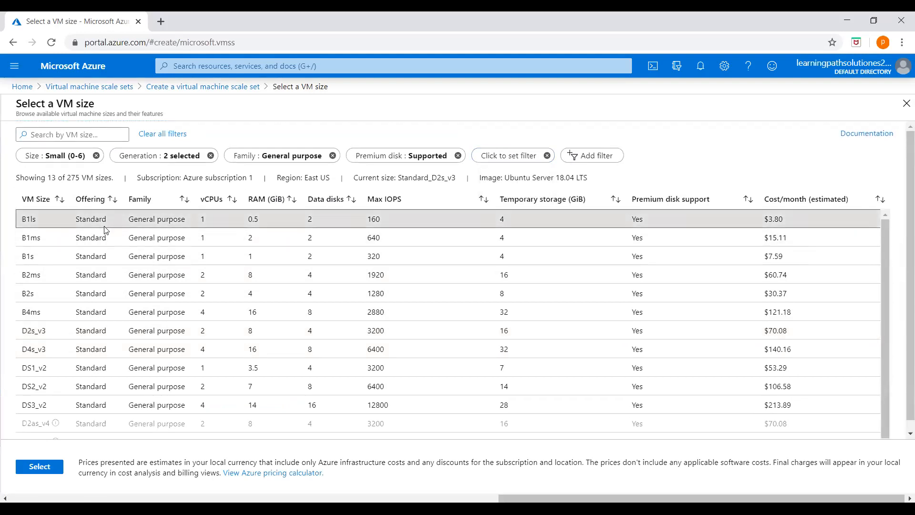
left_click(40, 472)
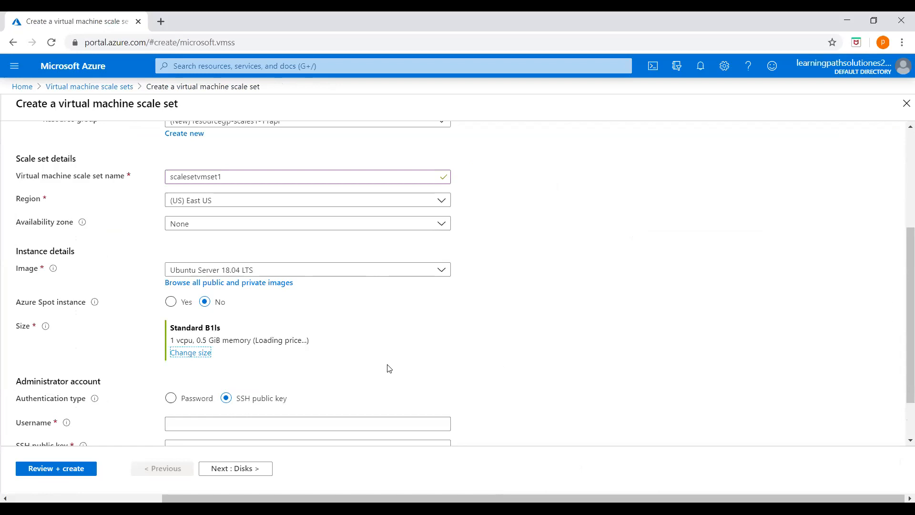
Use password authentication with administrator username azureuser and enter the password and confirmation.
scroll(378, 378, "down", 1)
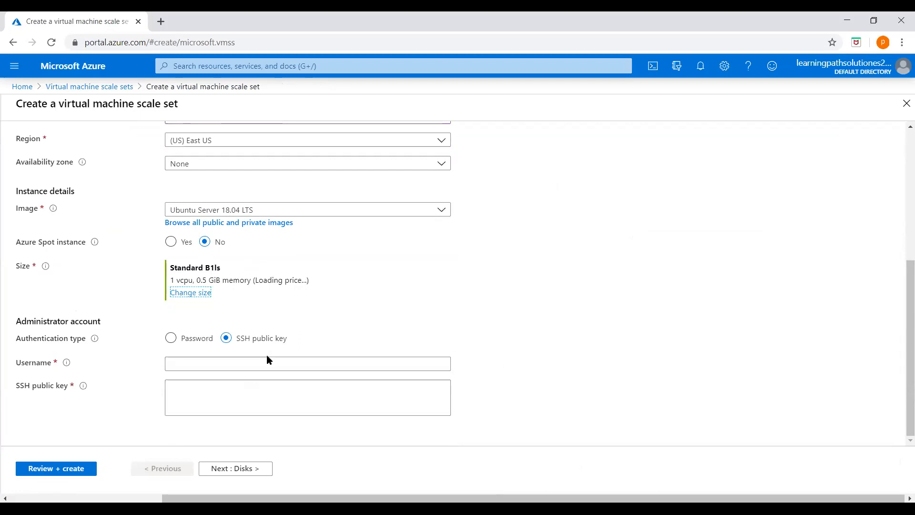
left_click(171, 339)
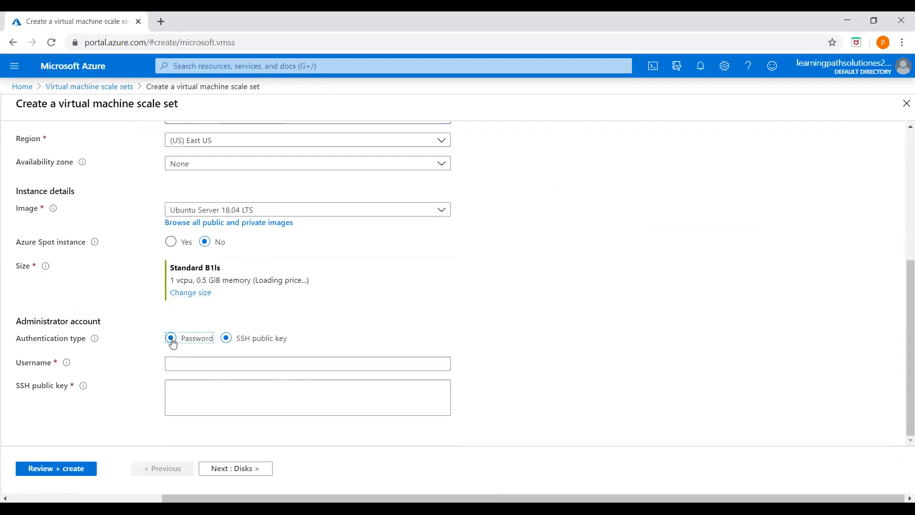
left_click(203, 362)
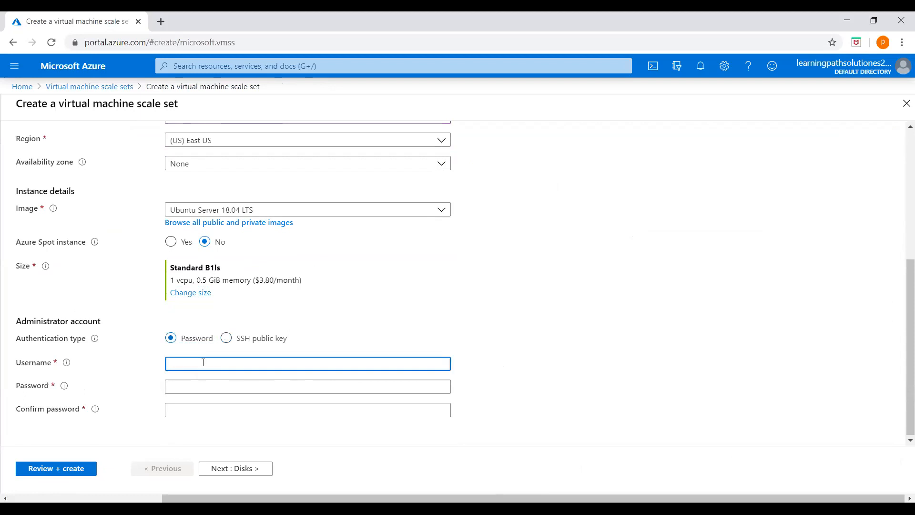
type("azureuser")
left_click(242, 387)
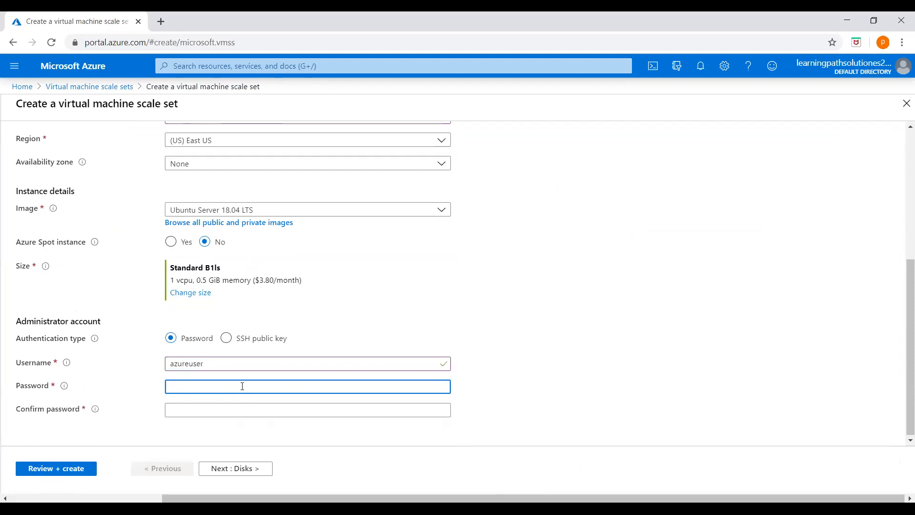
type("Pa")
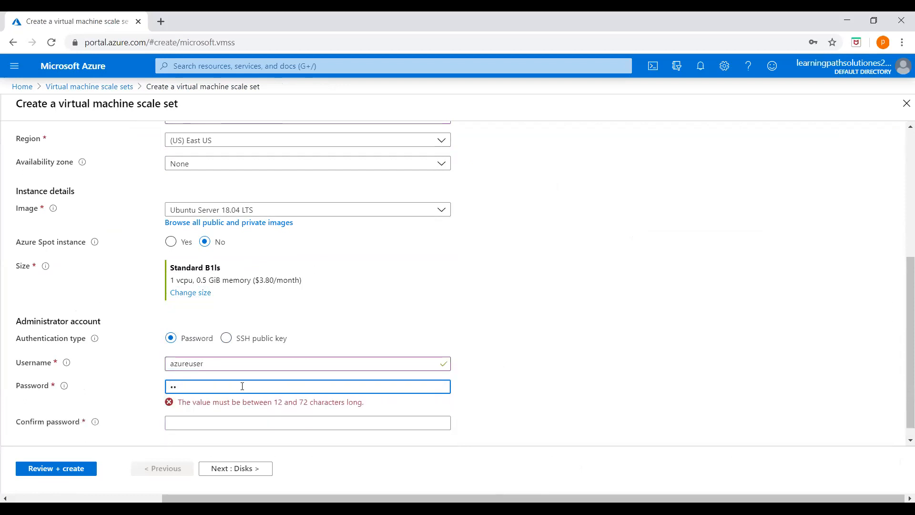
type("Pa")
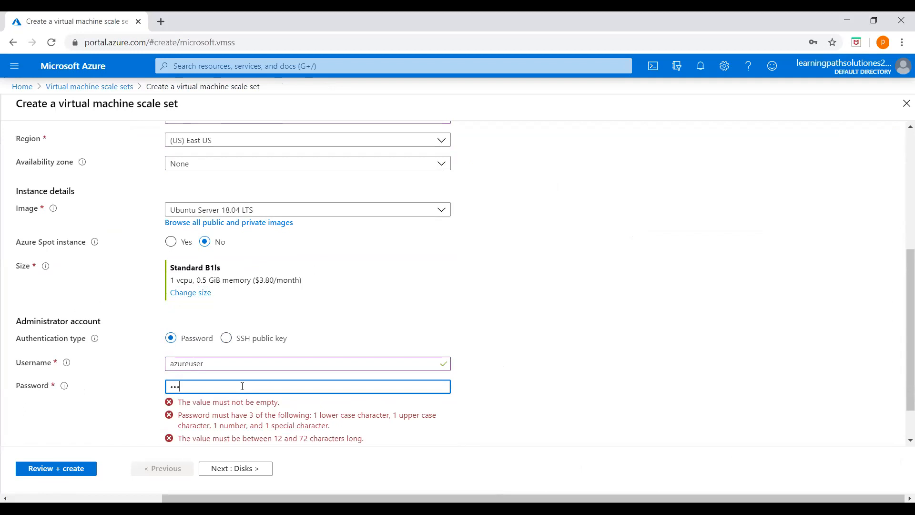
type("0")
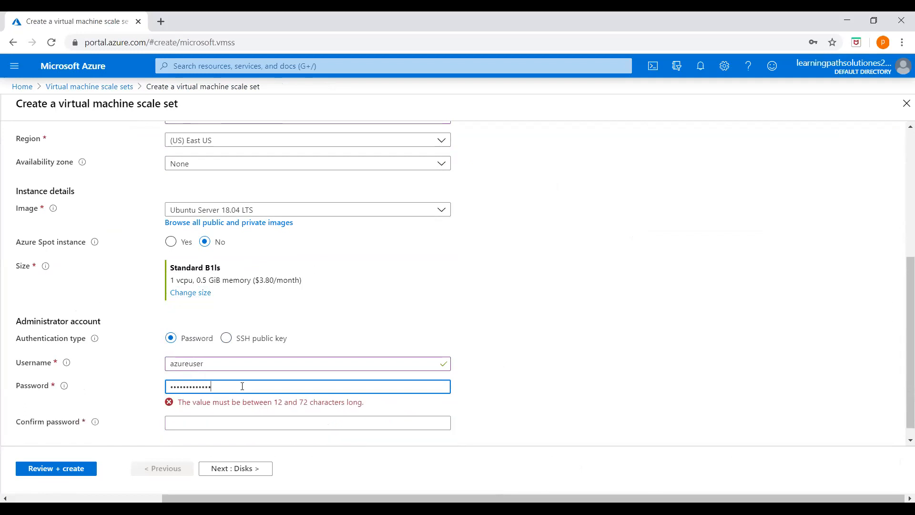
key("Tab")
type("Pa$$w0rd1234")
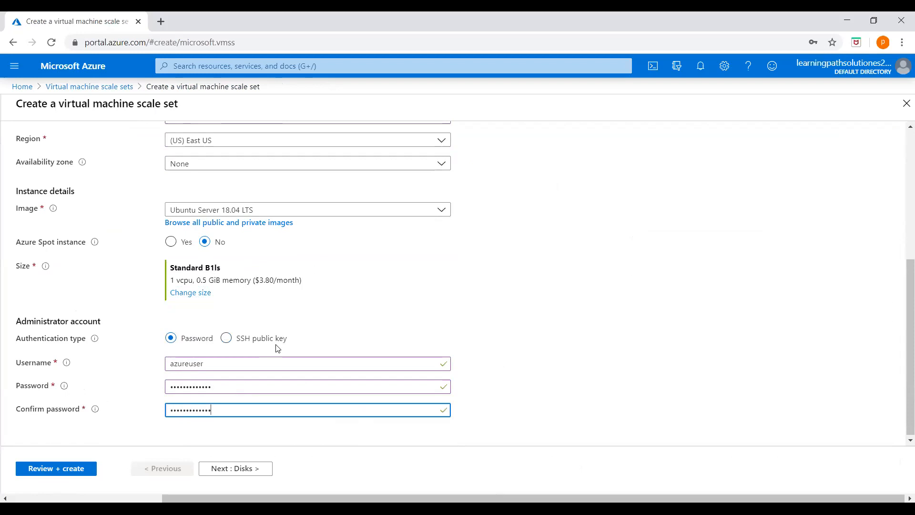
scroll(276, 347, "up", 5)
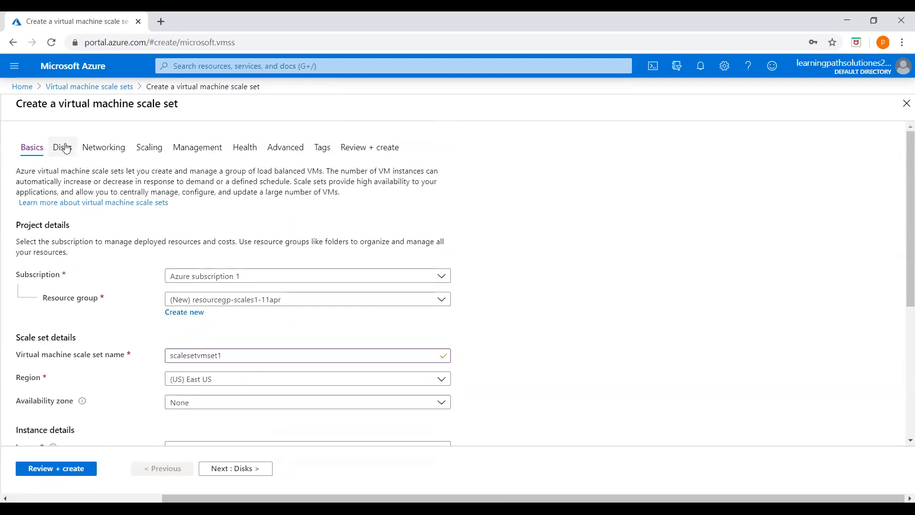
Change the OS disk type from Premium SSD to Standard HDD.
left_click(64, 144)
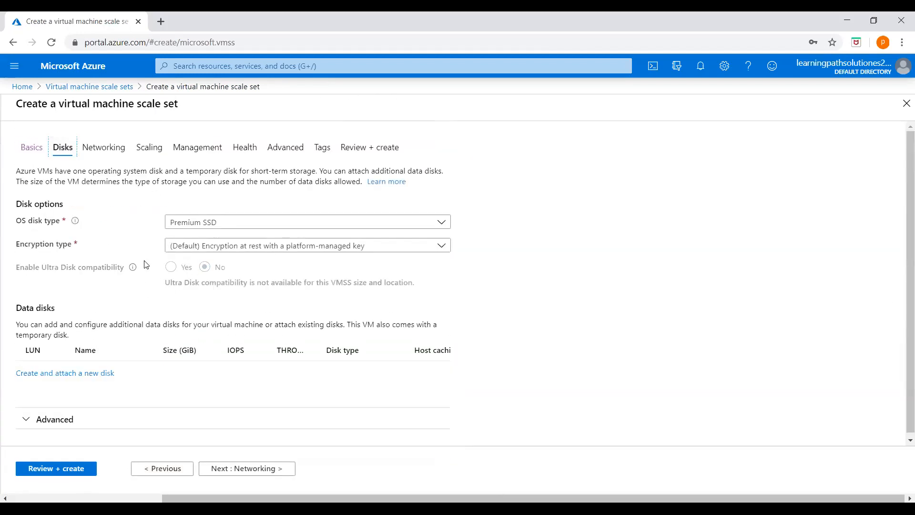
left_click(261, 229)
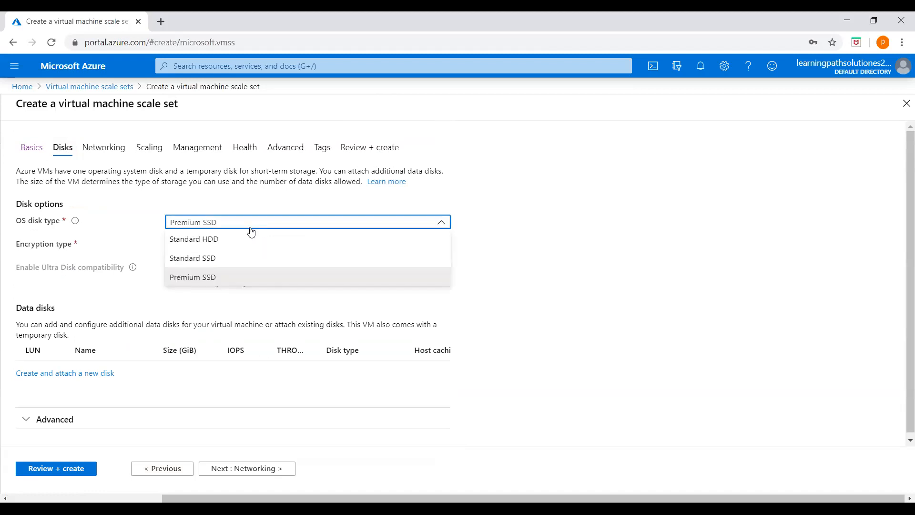
left_click(209, 244)
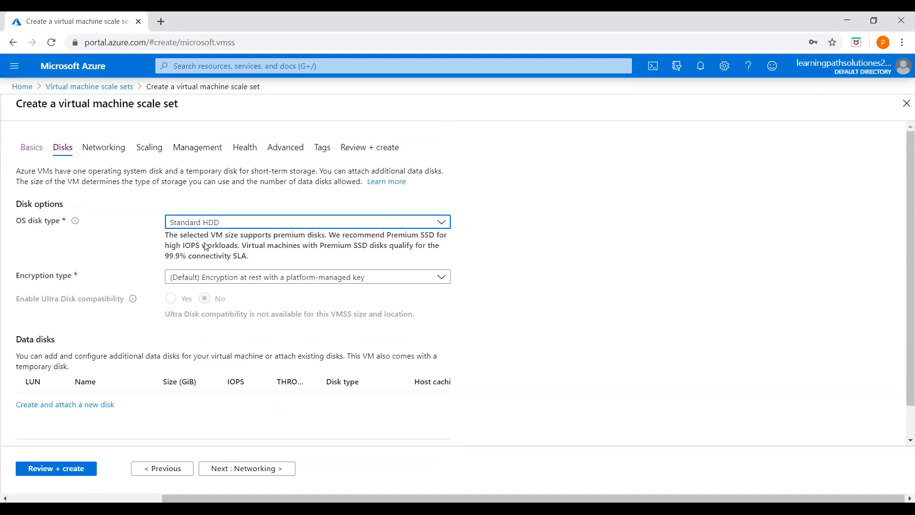
left_click(94, 154)
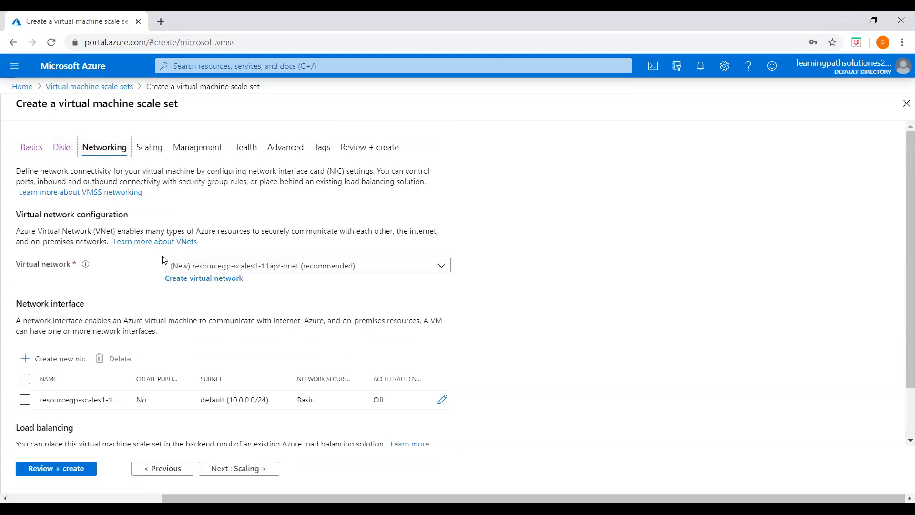
Raise the initial instance count on the Scaling settings from 2 to 4.
left_click(150, 147)
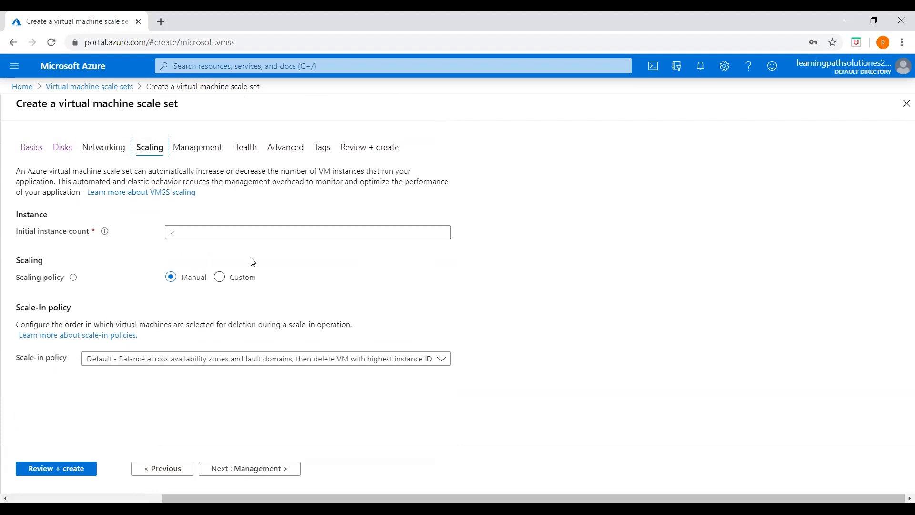
left_click(271, 230)
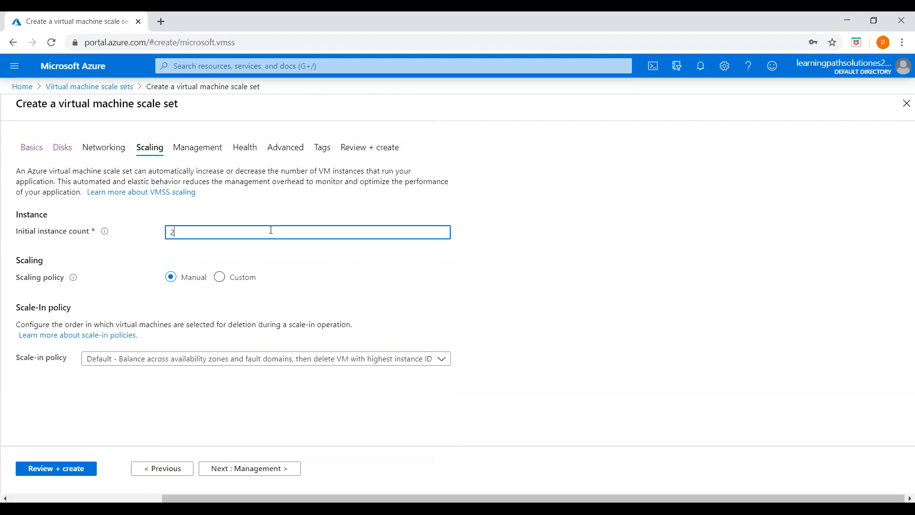
key("BackSpace")
type("4")
Switch to a custom autoscaling policy with a minimum of 1 and maximum of 5 VMs.
left_click(221, 278)
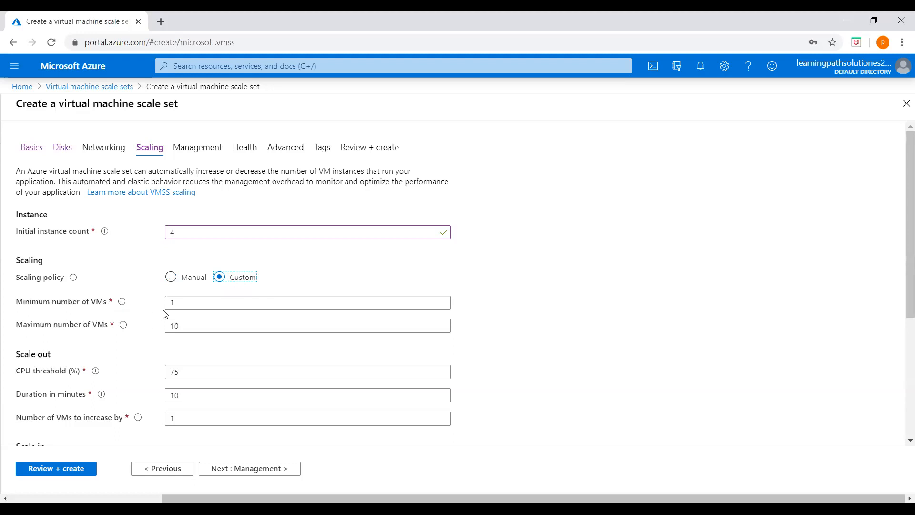
left_click(190, 304)
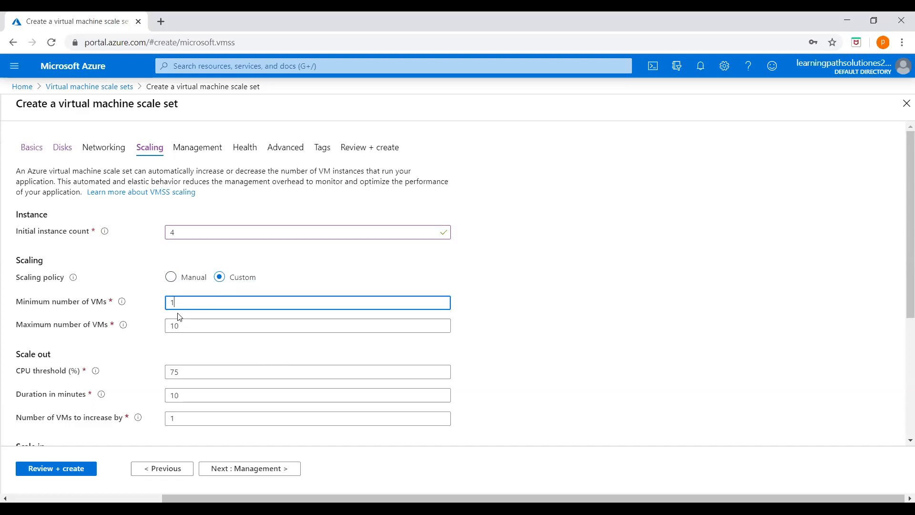
left_click(194, 326)
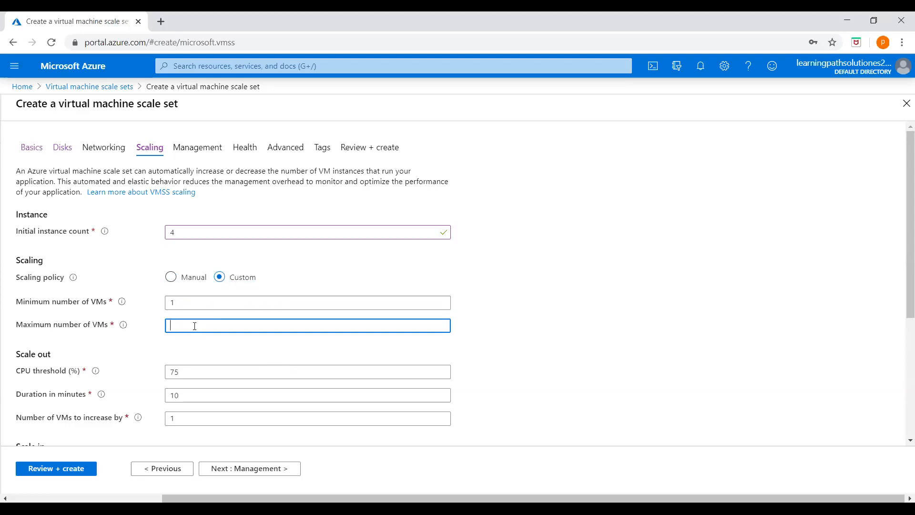
type("5")
left_click(589, 386)
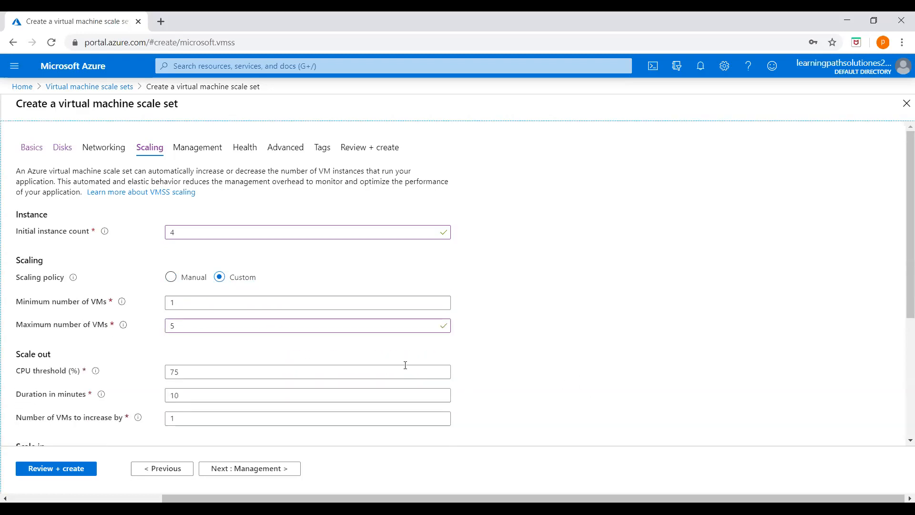
Set scale-out at 80% CPU for 15 minutes and scale-in at 30% CPU.
scroll(405, 365, "down", 2)
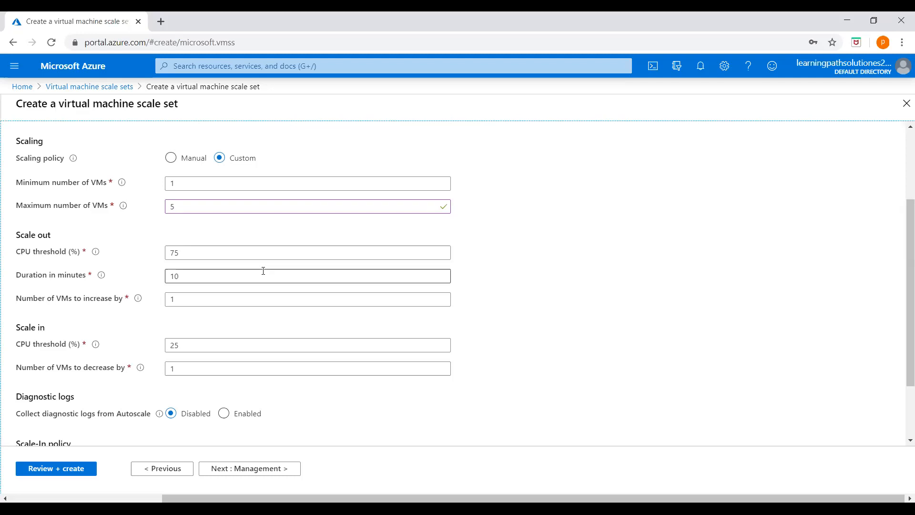
left_click(242, 253)
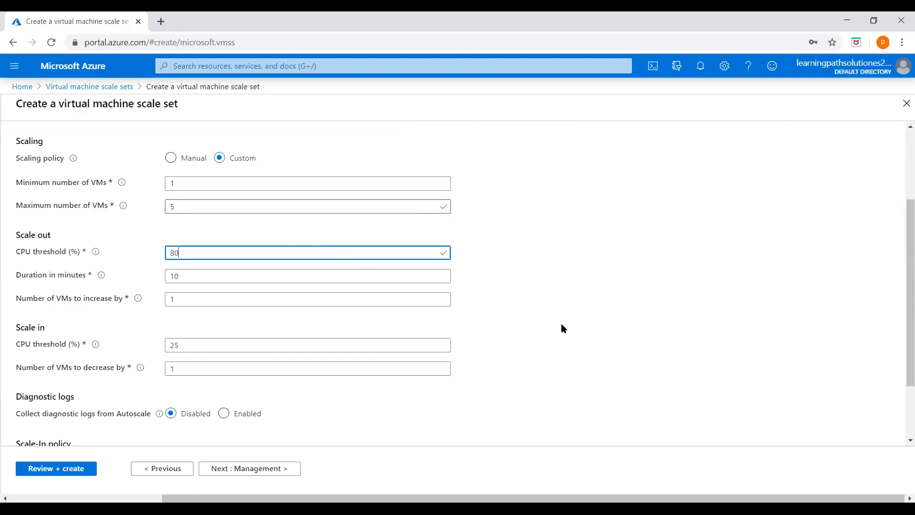
left_click(199, 275)
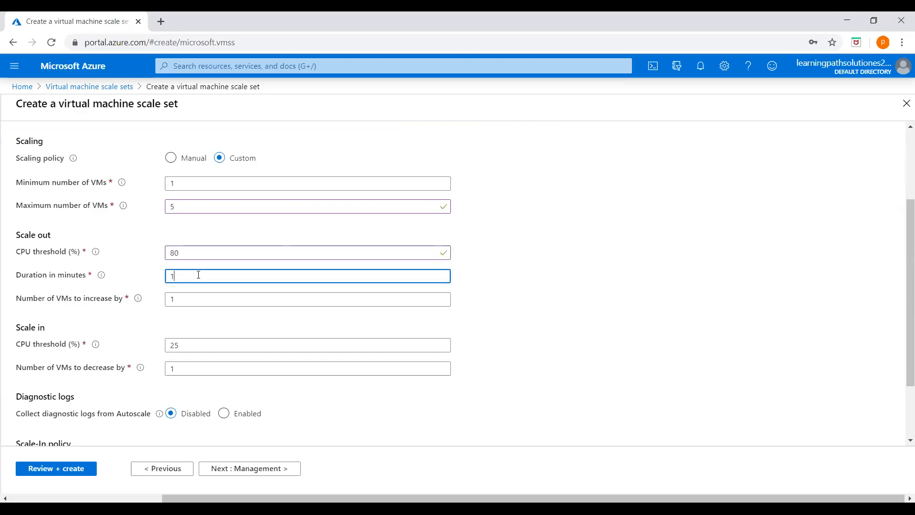
left_click(198, 300)
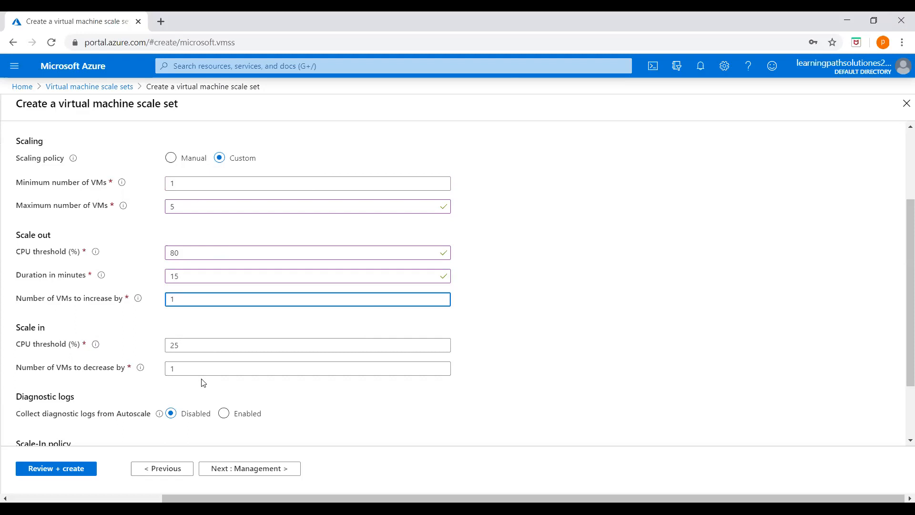
left_click(206, 349)
type("30")
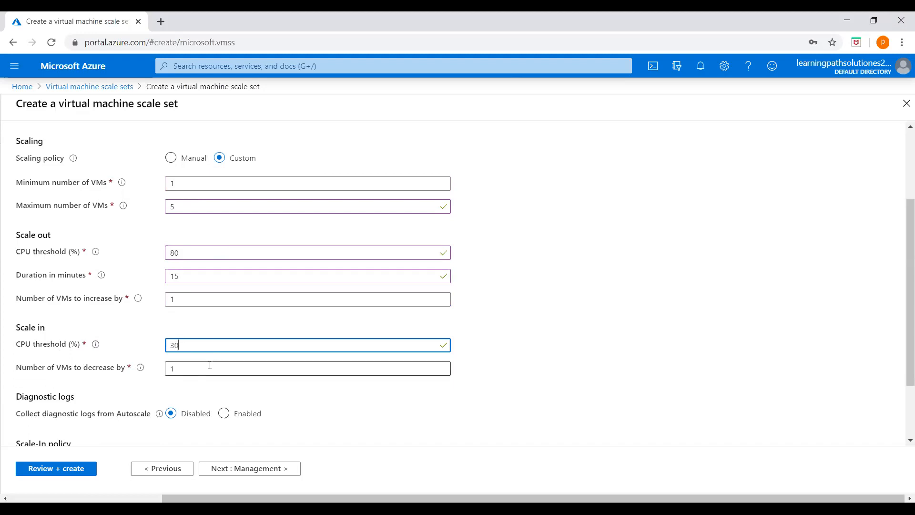
left_click(210, 366)
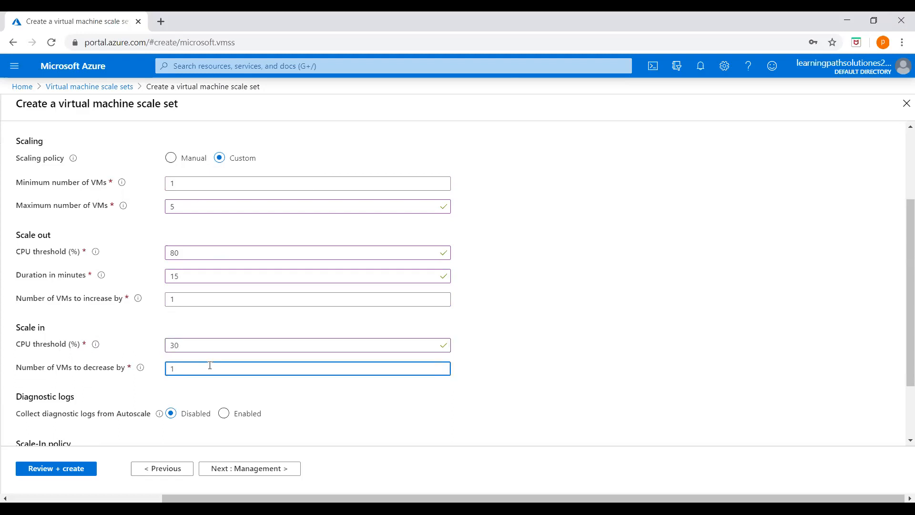
scroll(200, 329, "down", 2)
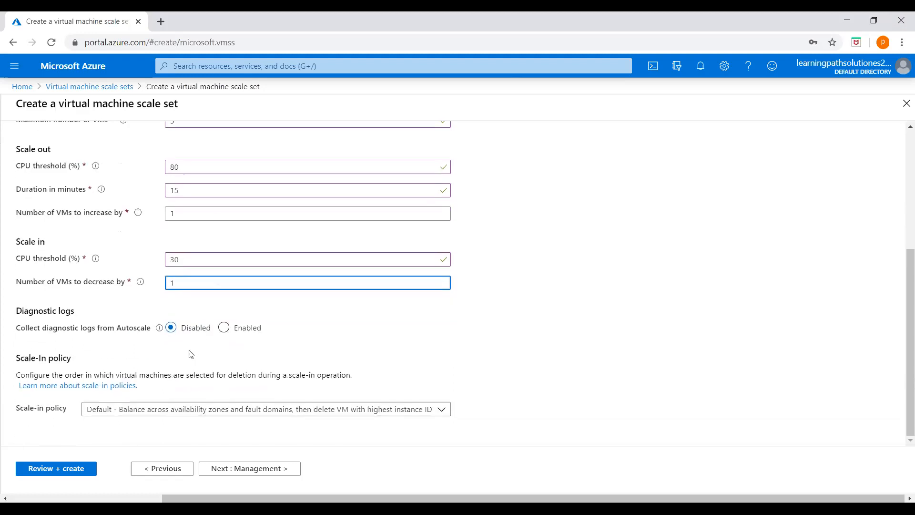
scroll(165, 400, "up", 5)
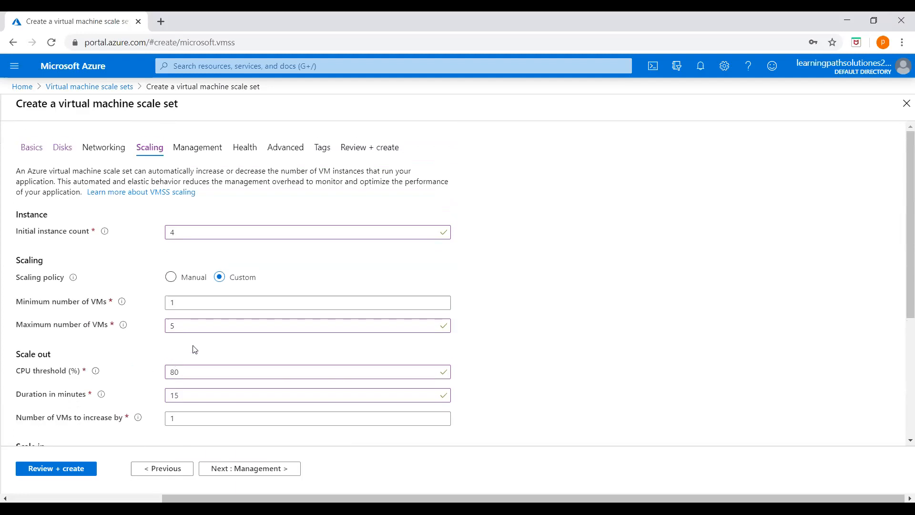
Pass through the Management, Health and Advanced settings to the validated Review + create summary.
left_click(195, 148)
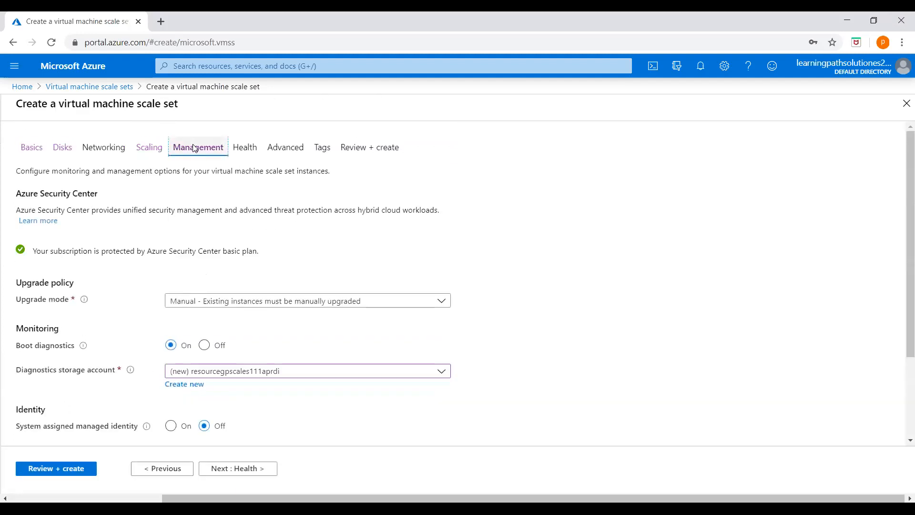
left_click(149, 147)
scroll(209, 237, "down", 4)
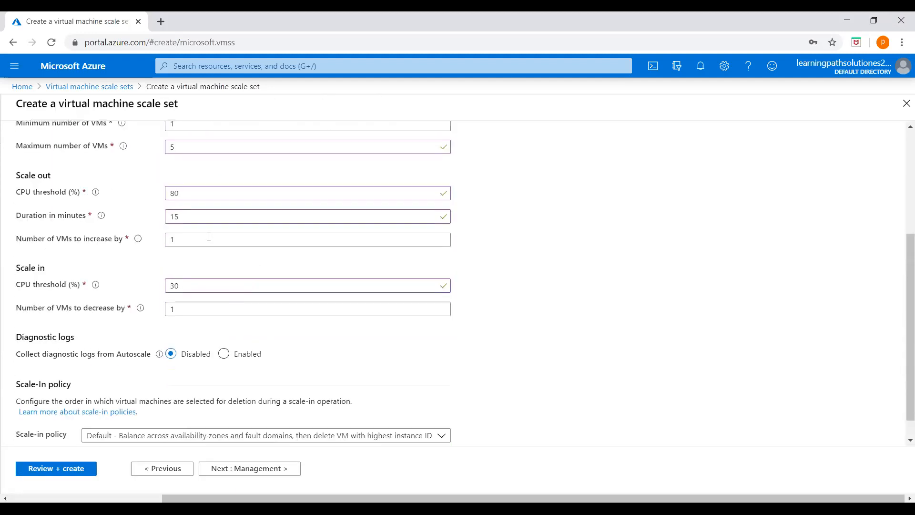
scroll(206, 269, "up", 2)
scroll(206, 269, "up", 2)
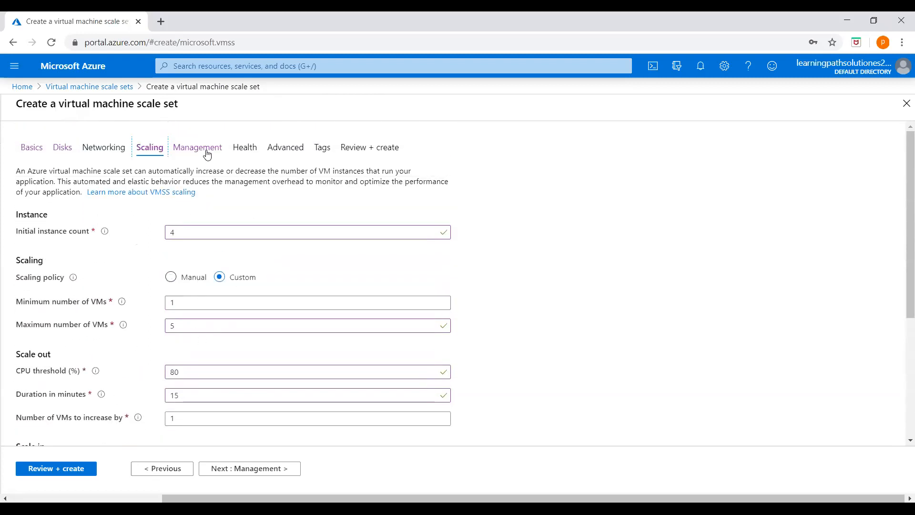
left_click(181, 146)
scroll(267, 296, "down", 3)
scroll(256, 309, "up", 3)
left_click(262, 150)
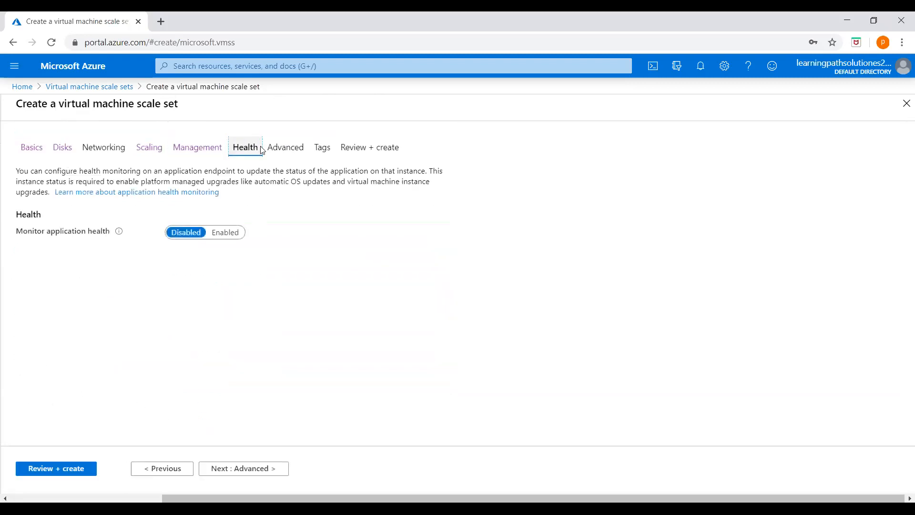
left_click(285, 149)
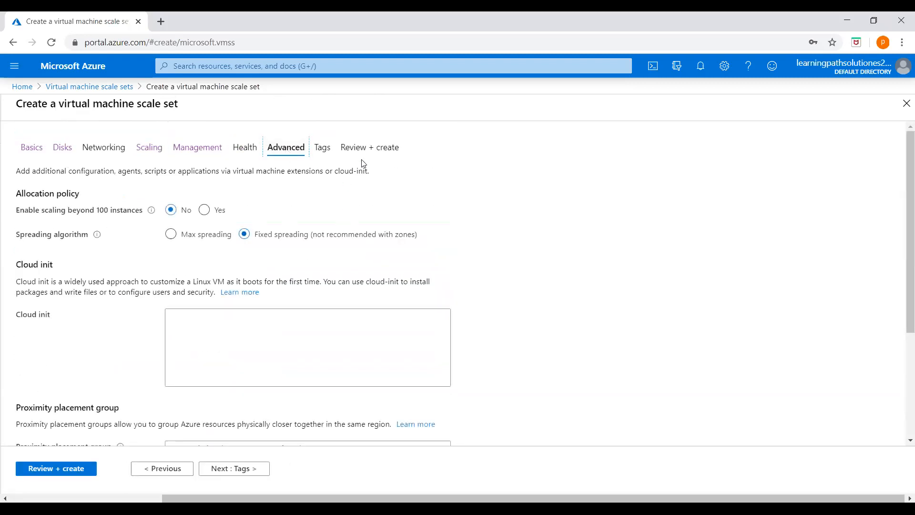
left_click(375, 148)
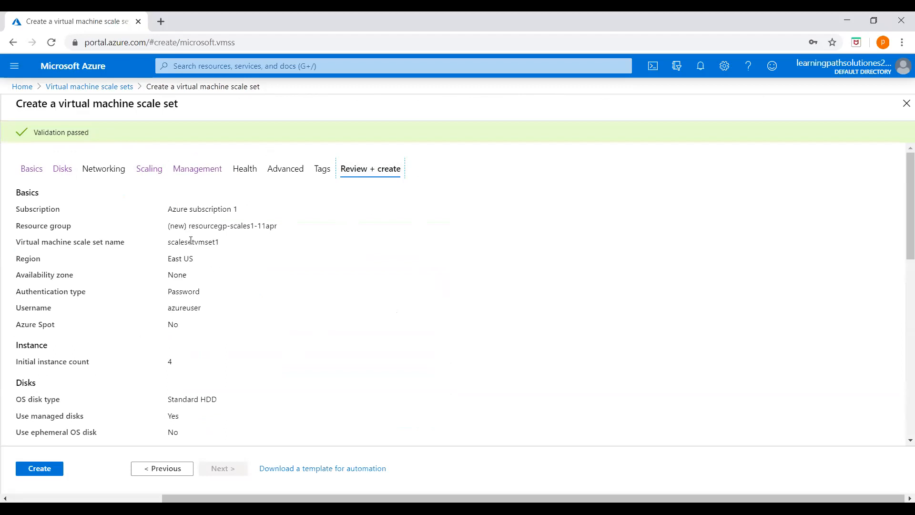
Check the review summary and submit the scalesetvmset1 deployment with Create.
scroll(184, 363, "down", 1)
scroll(169, 313, "down", 1)
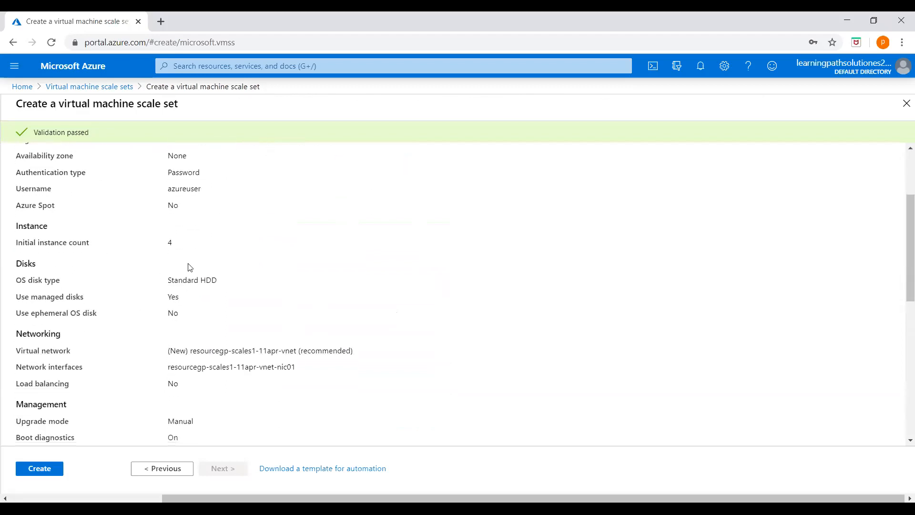
scroll(170, 367, "down", 3)
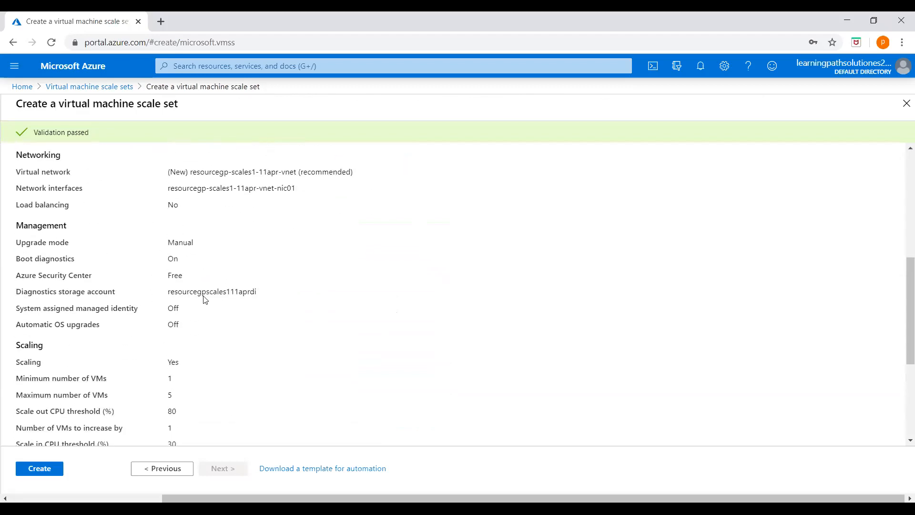
scroll(109, 251, "up", 4)
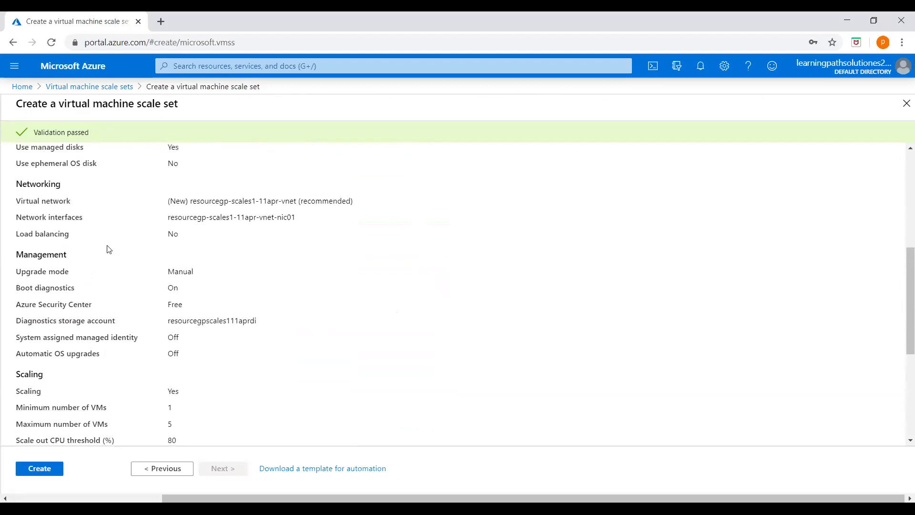
scroll(104, 286, "up", 1)
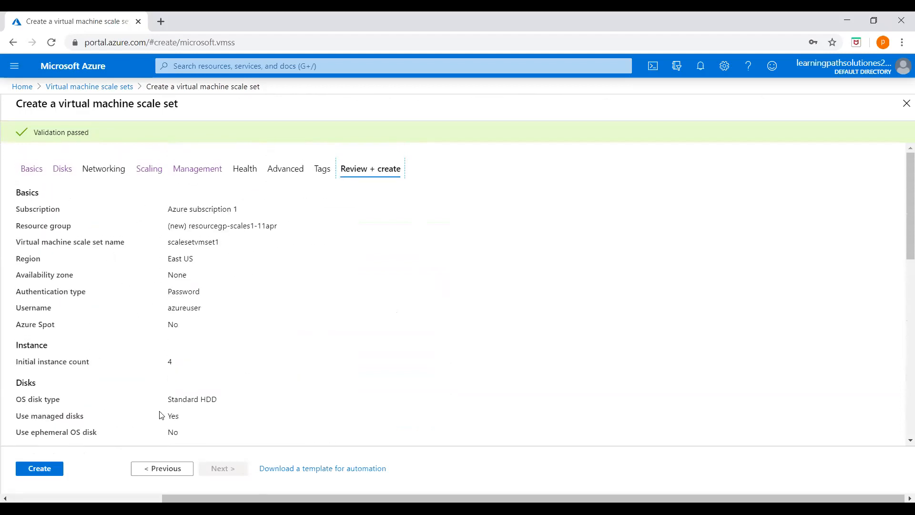
left_click(52, 471)
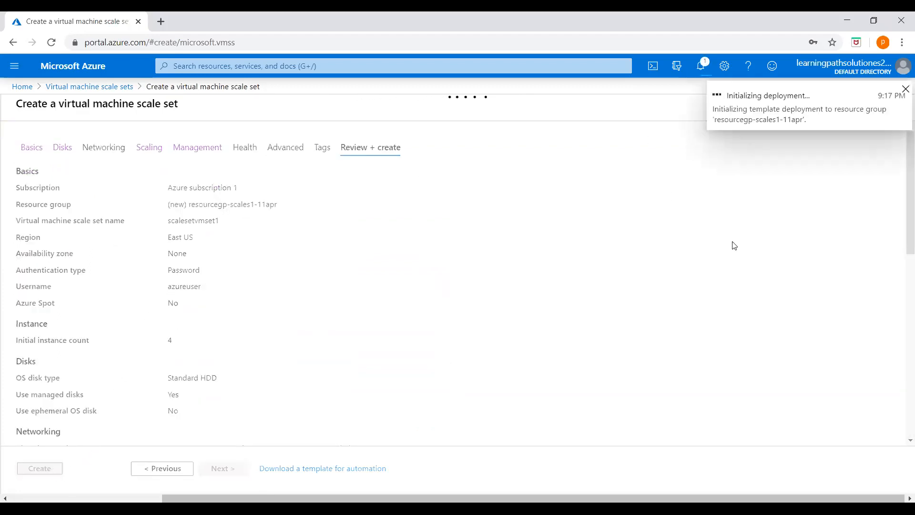
Refresh the deployment status and open scalesetvmset1 from the Deployment succeeded notification.
left_click(705, 71)
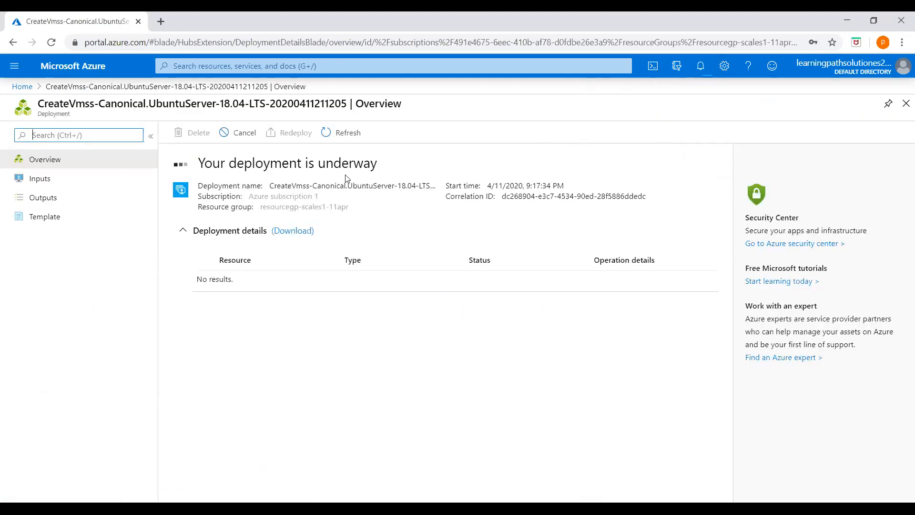
left_click(344, 133)
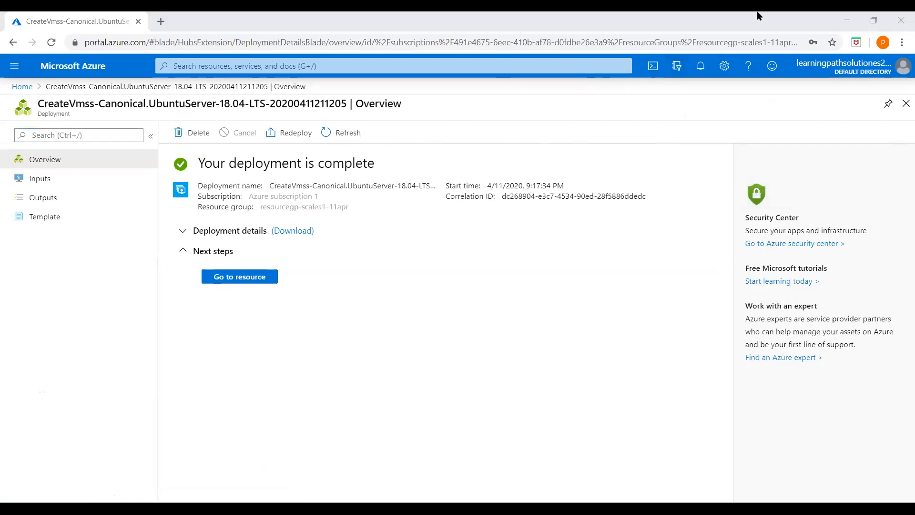
left_click(701, 67)
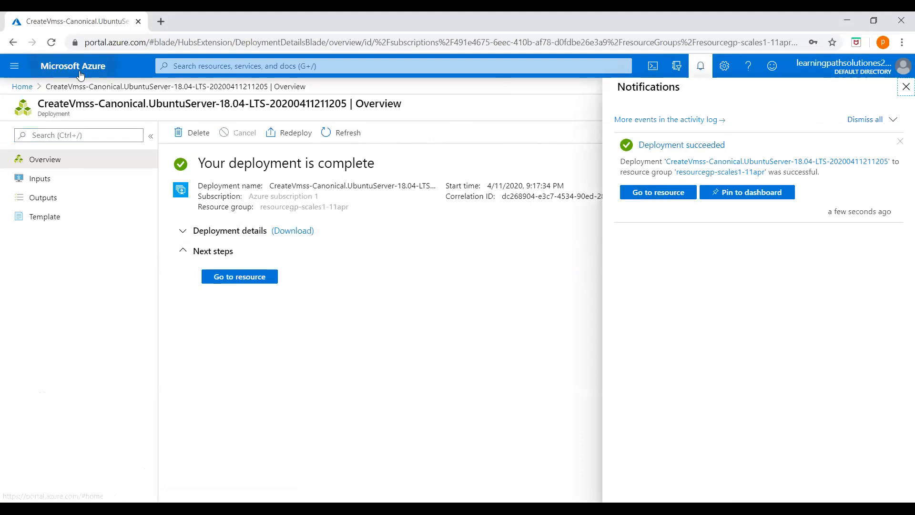
left_click(651, 193)
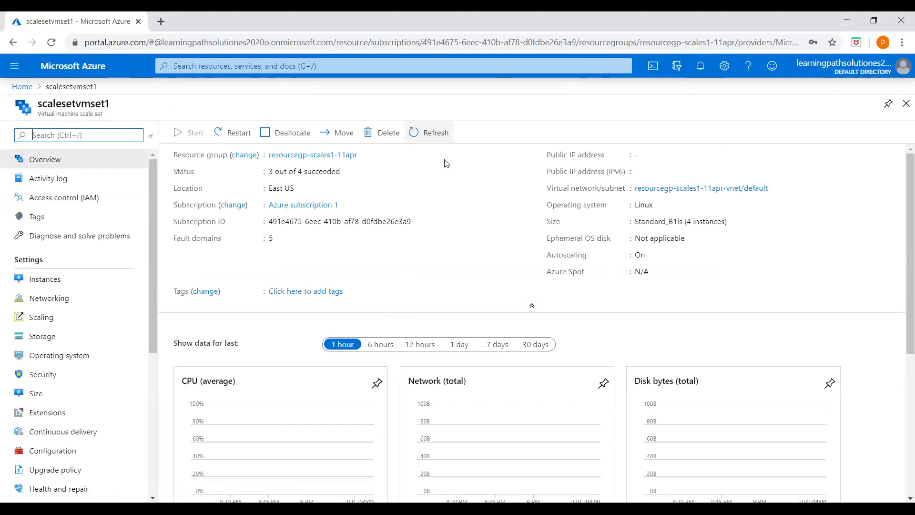
scroll(524, 276, "down", 4)
scroll(510, 283, "up", 1)
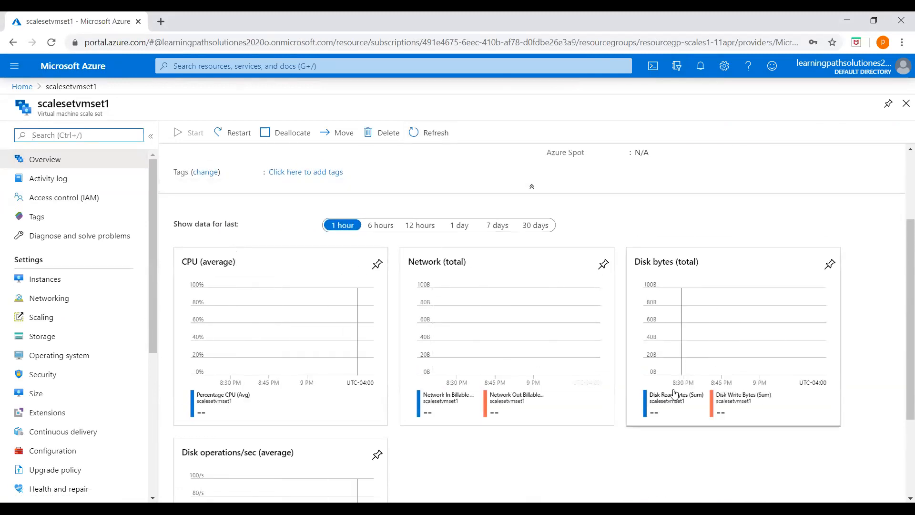
scroll(533, 448, "down", 1)
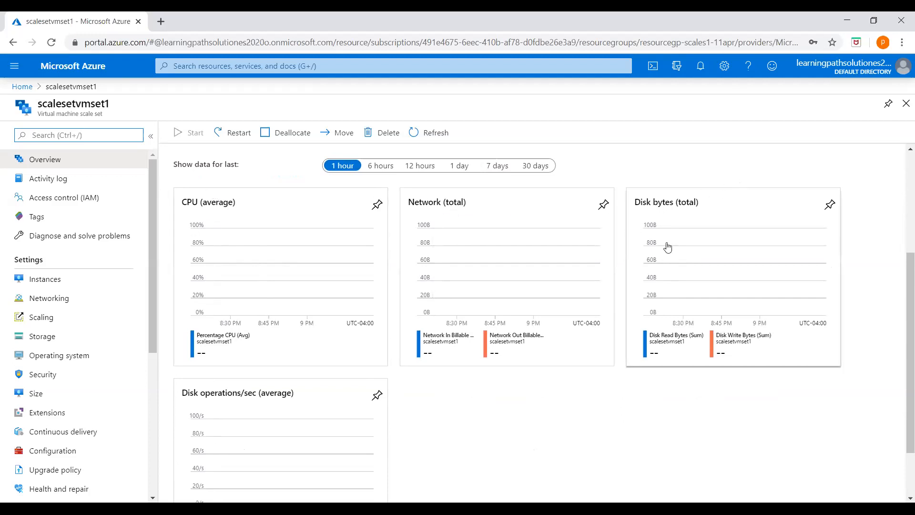
scroll(594, 418, "down", 1)
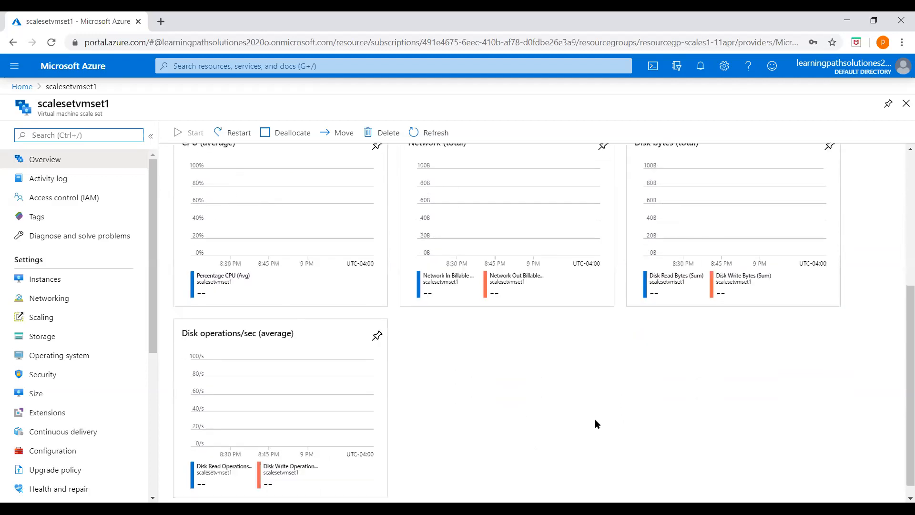
scroll(594, 418, "up", 4)
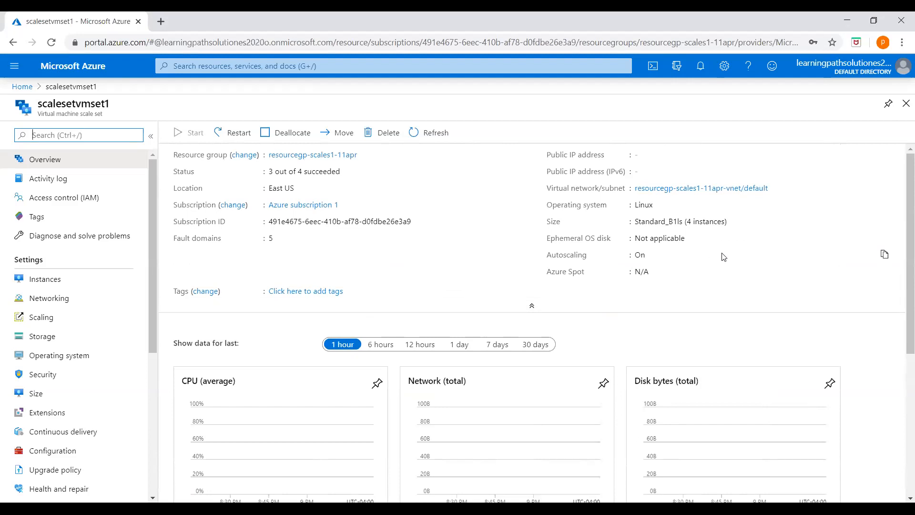